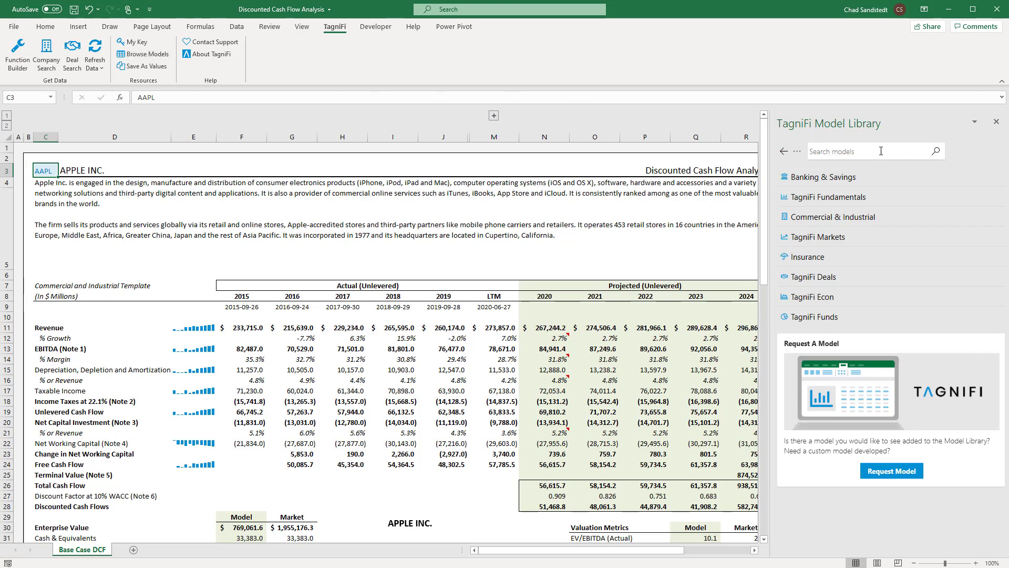
Search the Commercial & Industrial models in the TagniFi Model Library for "dcf", and close the library
{"action": "left_click", "coordinate": [858, 217]}
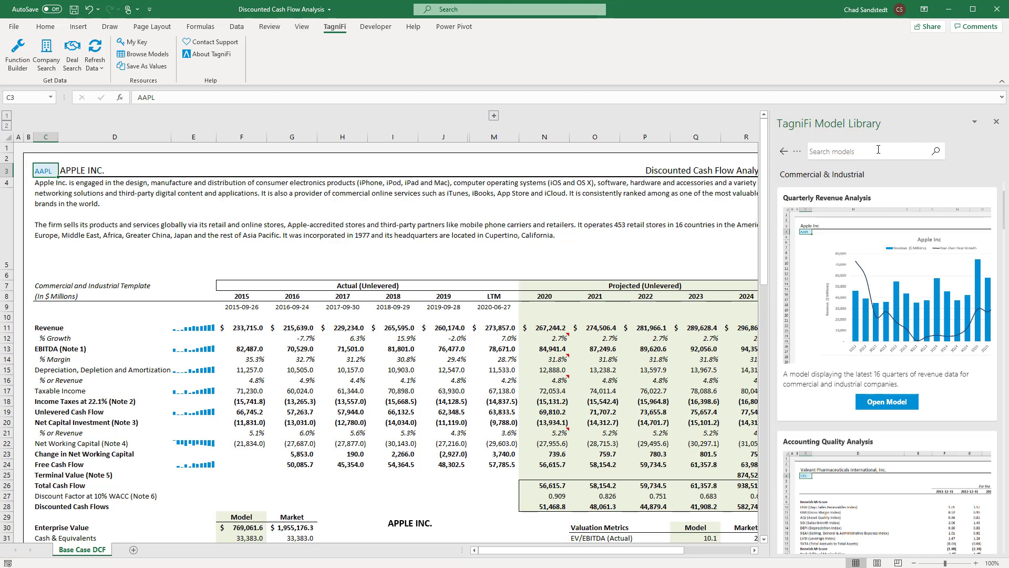
{"action": "left_click", "coordinate": [878, 151]}
{"action": "type", "text": "dcf"}
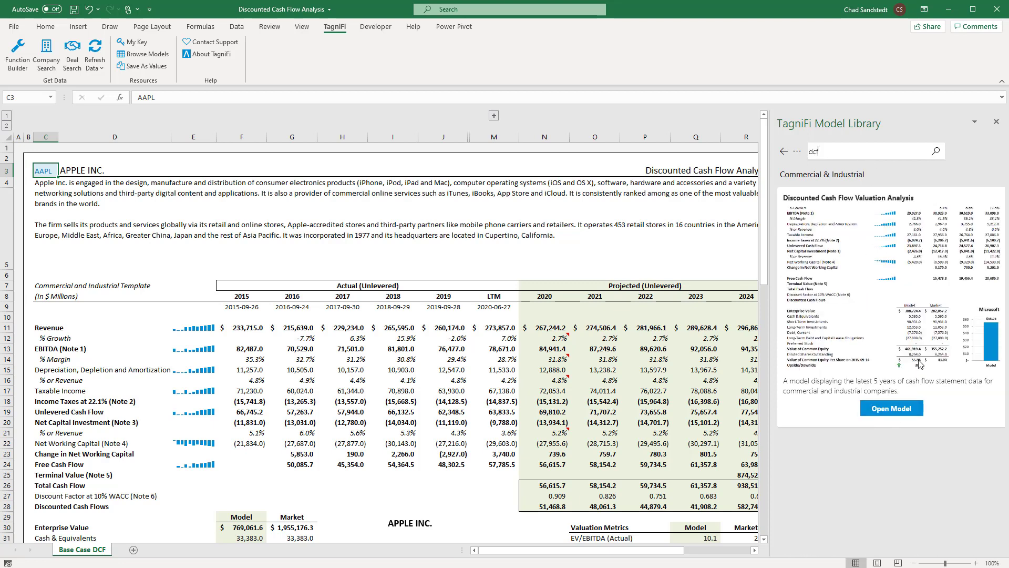
{"action": "left_click", "coordinate": [997, 122]}
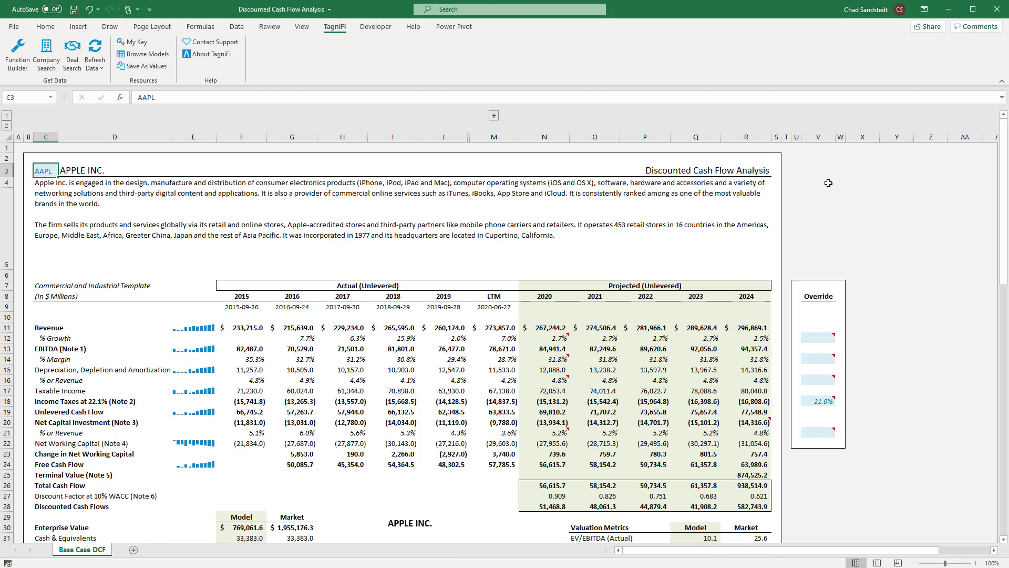
Change the company ticker in cell C3 to HD
{"action": "left_click", "coordinate": [125, 206]}
{"action": "left_click", "coordinate": [52, 174]}
{"action": "type", "text": "HD"}
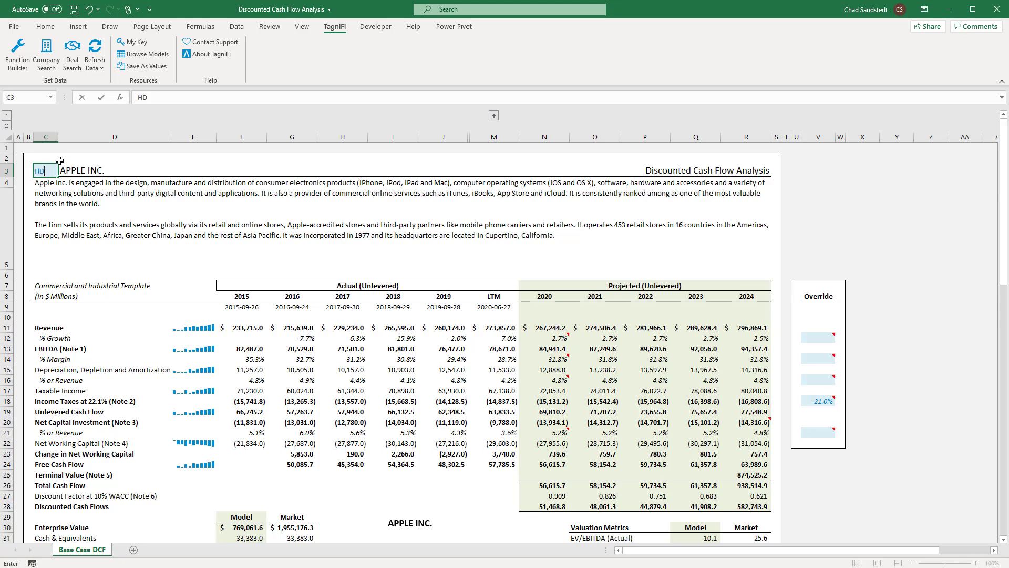
{"action": "key", "text": "Return"}
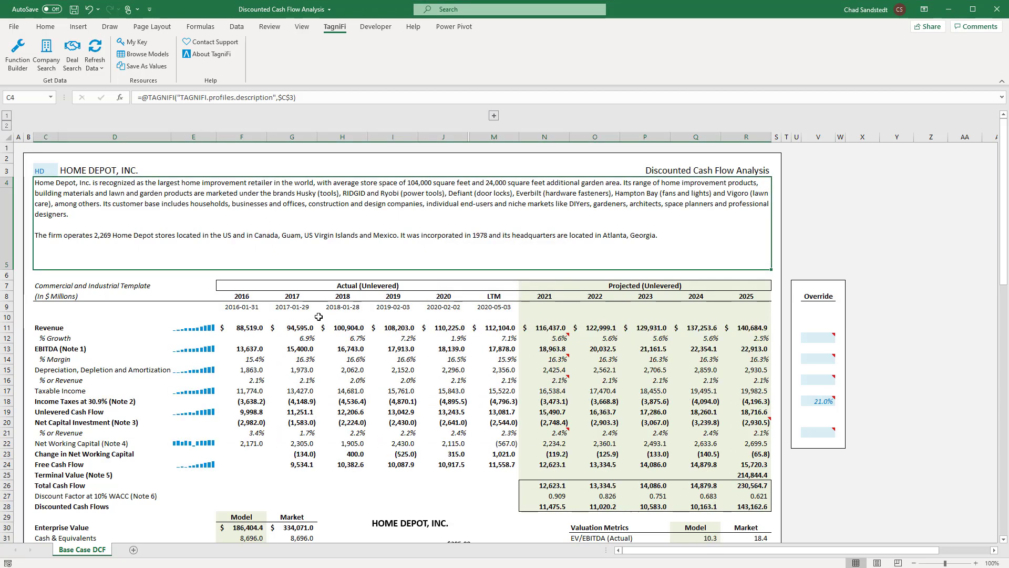
Inspect the 2016 revenue formula, the historical free cash flow and the 2021 projected revenue growth assumption
{"action": "scroll", "coordinate": [315, 317], "scroll_direction": "down", "scroll_amount": 1}
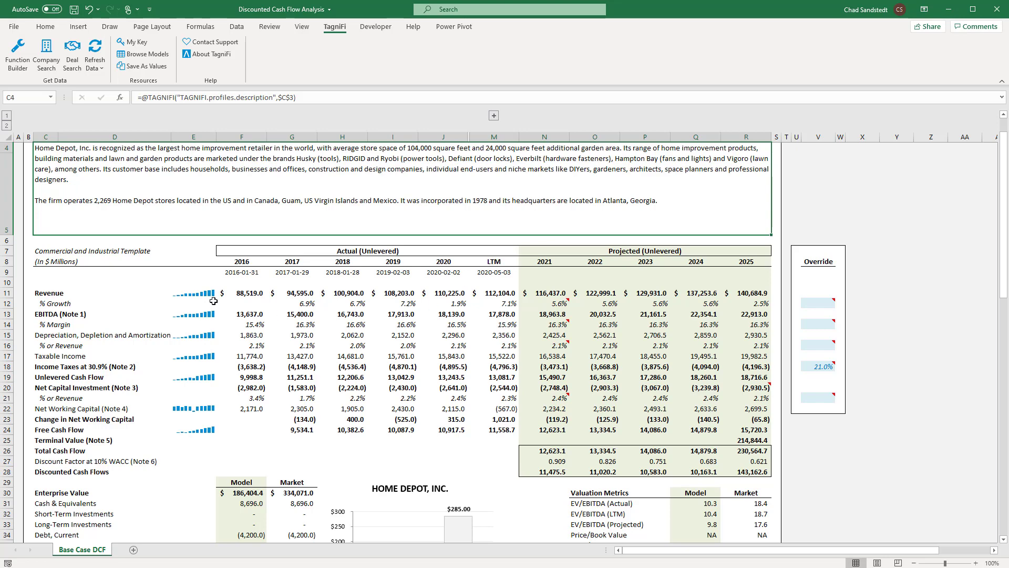
{"action": "left_click", "coordinate": [248, 296]}
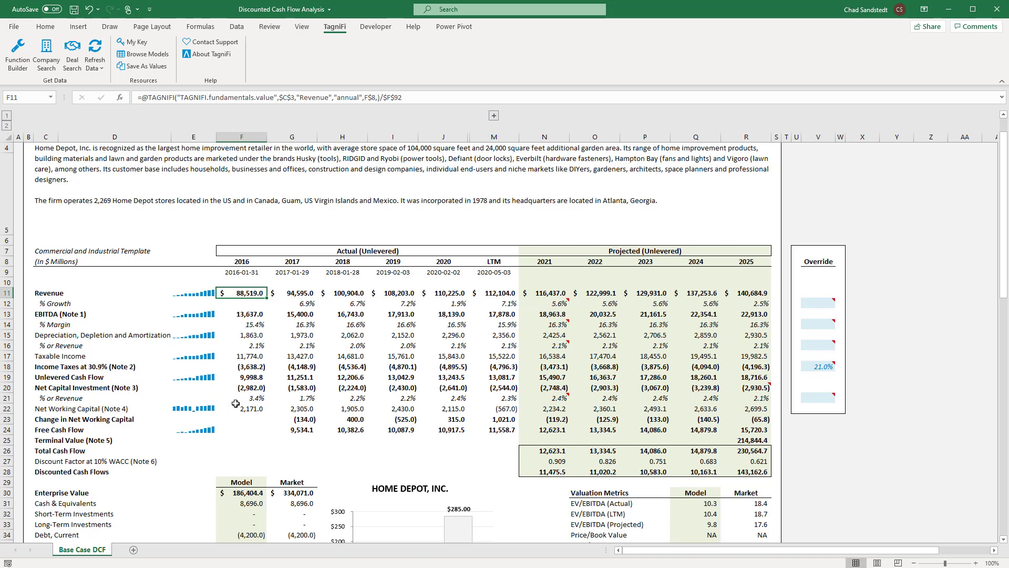
{"action": "left_click_drag", "start_coordinate": [301, 430], "coordinate": [504, 430]}
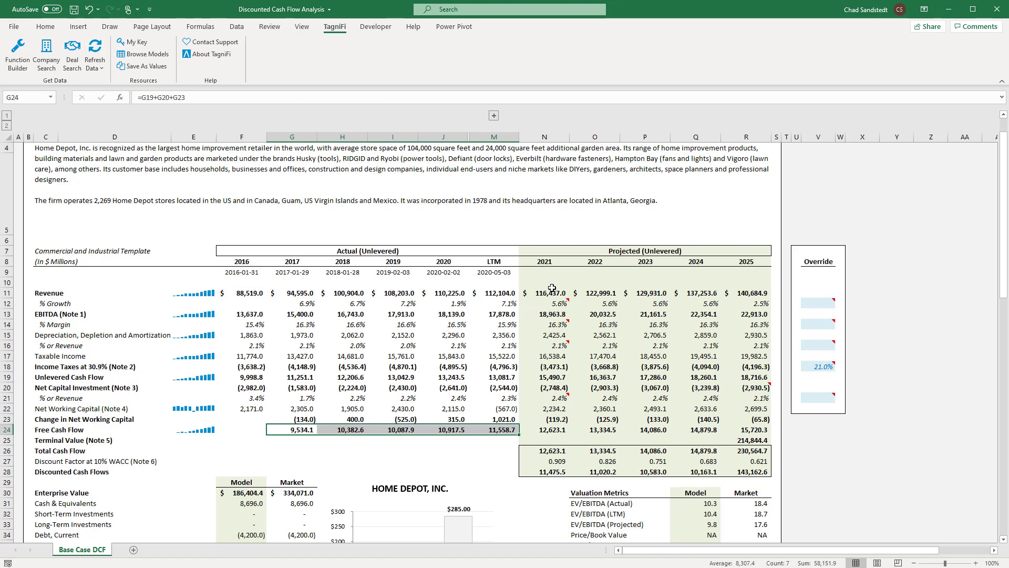
{"action": "mouse_move", "coordinate": [552, 302]}
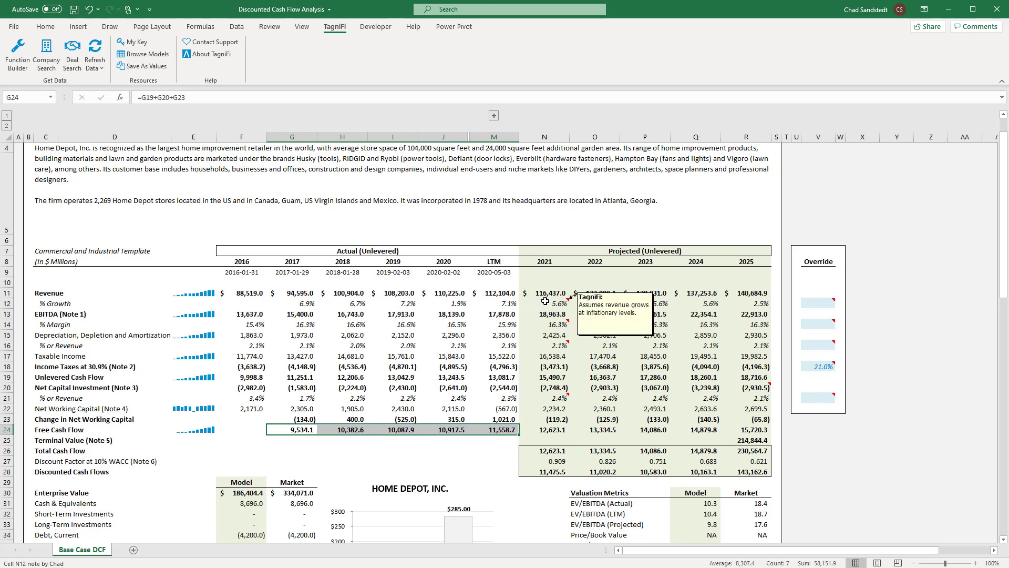
{"action": "left_click", "coordinate": [547, 301]}
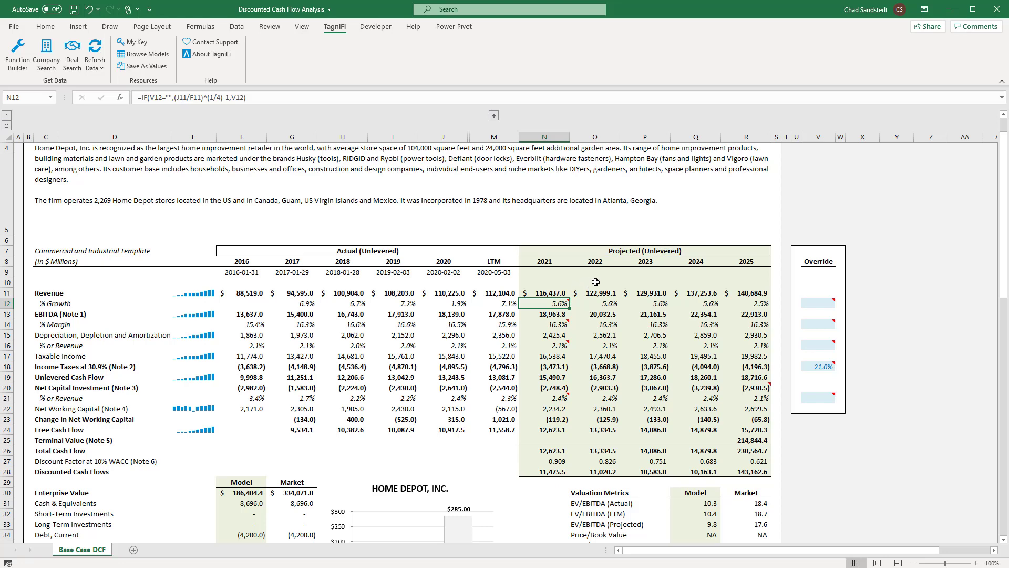
Try a 10% override for the projected revenue growth in V12, and clear the override
{"action": "left_click", "coordinate": [816, 304]}
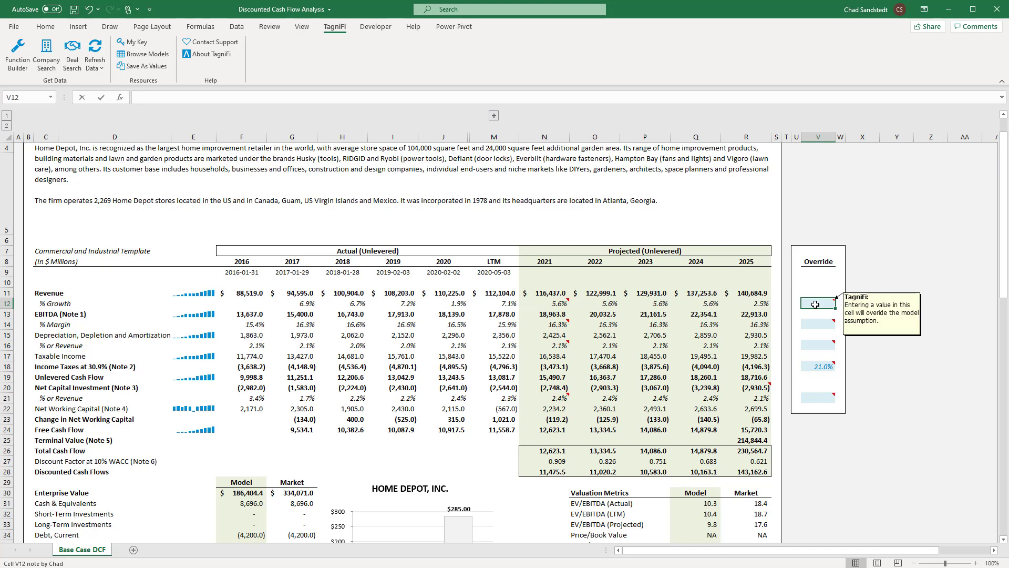
{"action": "type", "text": "10"}
{"action": "key", "text": "Return"}
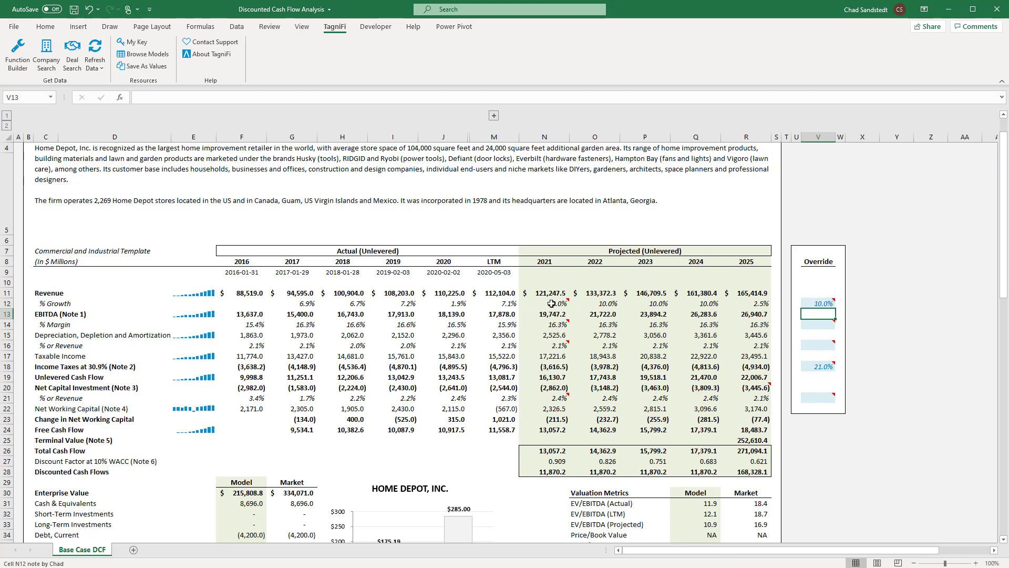
{"action": "left_click", "coordinate": [810, 305]}
{"action": "key", "text": "Delete"}
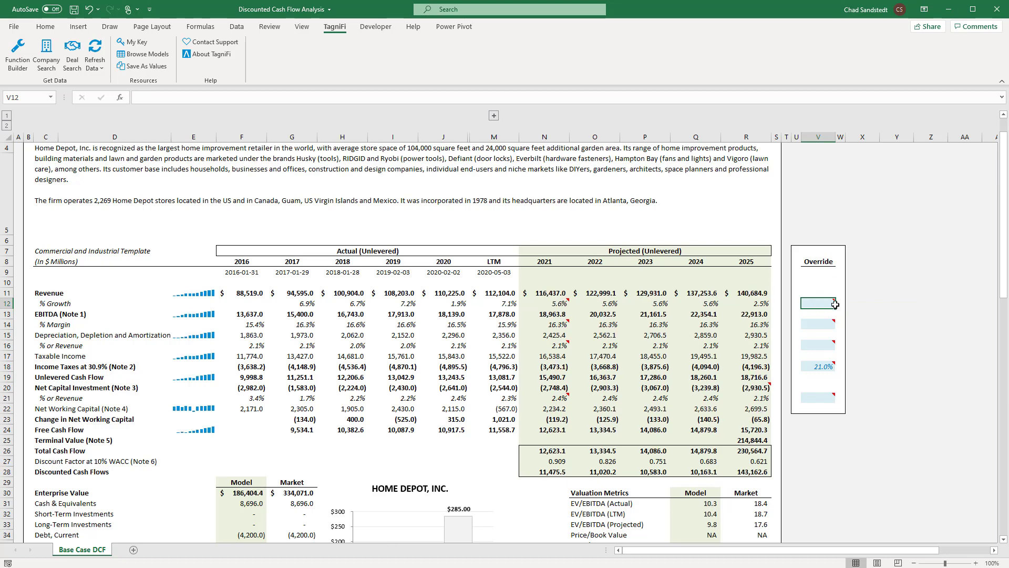
Override the projected EBITDA margin with .15 in cell V14
{"action": "left_click", "coordinate": [833, 324]}
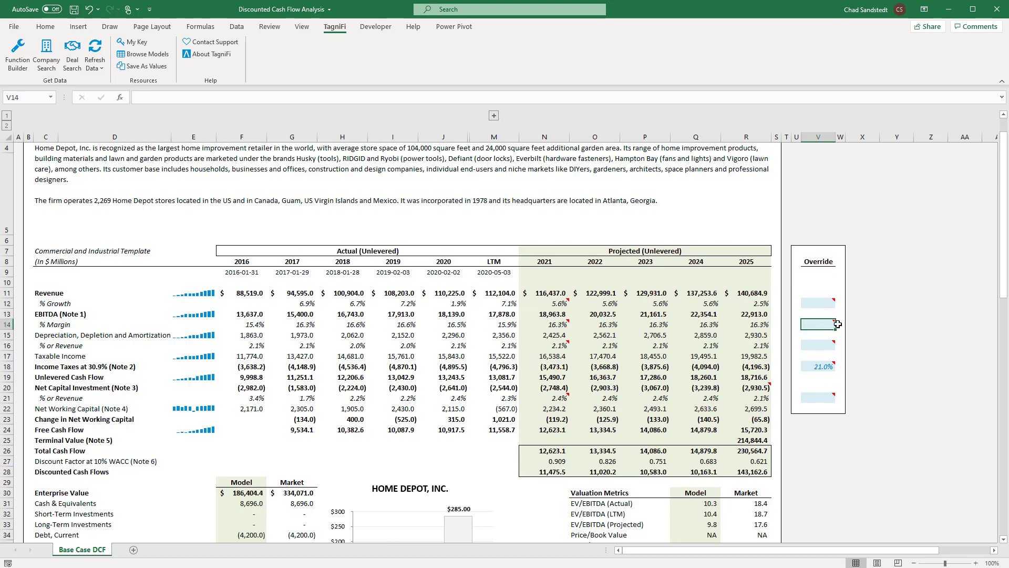
{"action": "type", "text": ".15"}
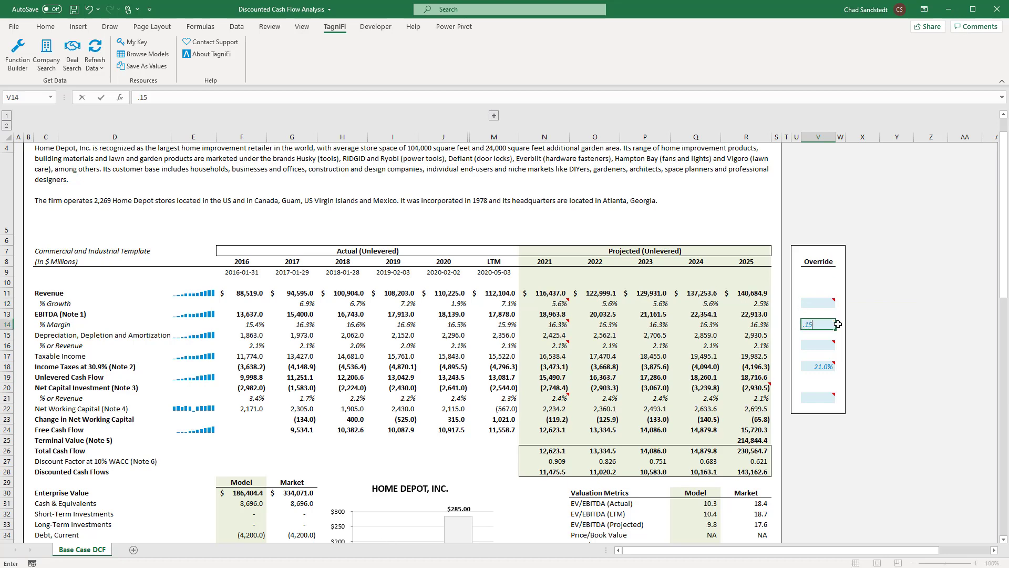
{"action": "key", "text": "Return"}
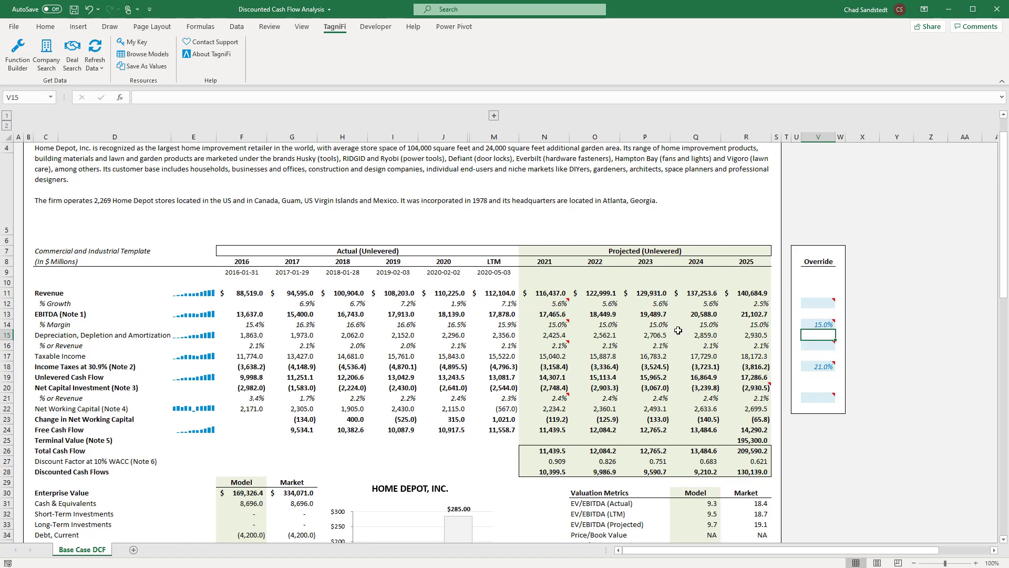
Examine the valuation summary, checking the model's value of common equity and the model and market values per share
{"action": "scroll", "coordinate": [677, 329], "scroll_direction": "down", "scroll_amount": 3}
{"action": "scroll", "coordinate": [677, 328], "scroll_direction": "up", "scroll_amount": 3}
{"action": "scroll", "coordinate": [724, 409], "scroll_direction": "down", "scroll_amount": 2}
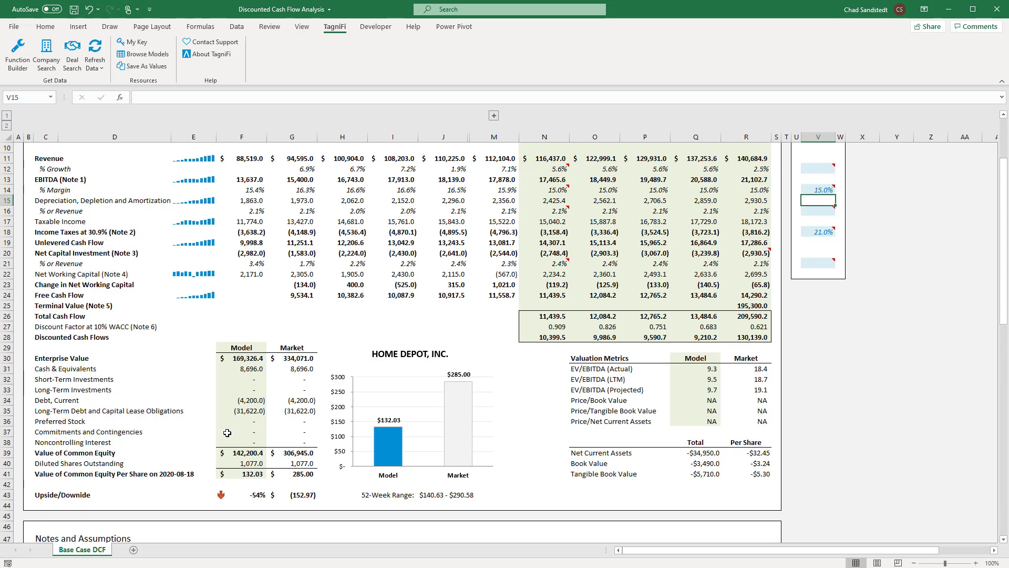
{"action": "left_click", "coordinate": [250, 453]}
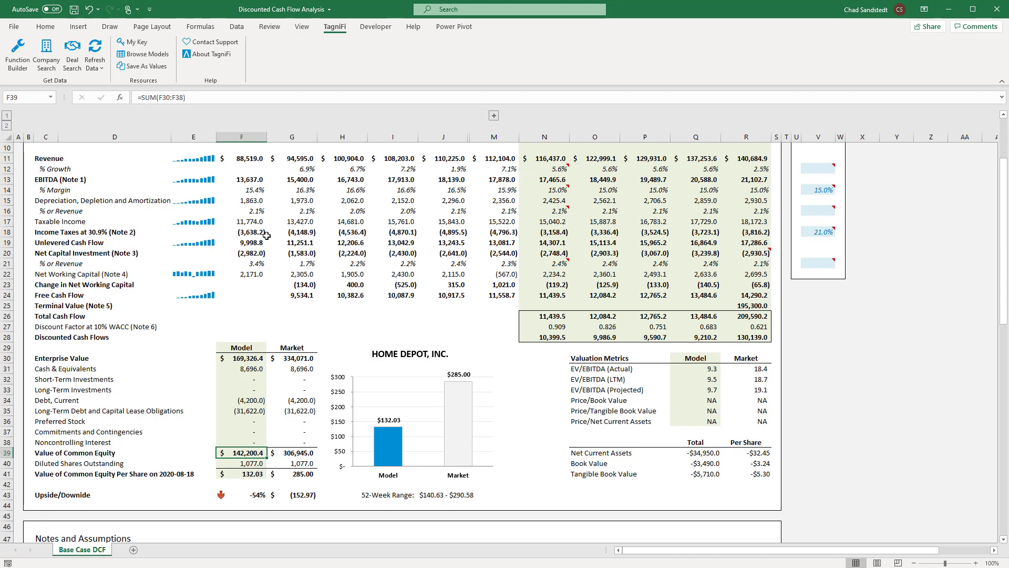
{"action": "left_click", "coordinate": [251, 474]}
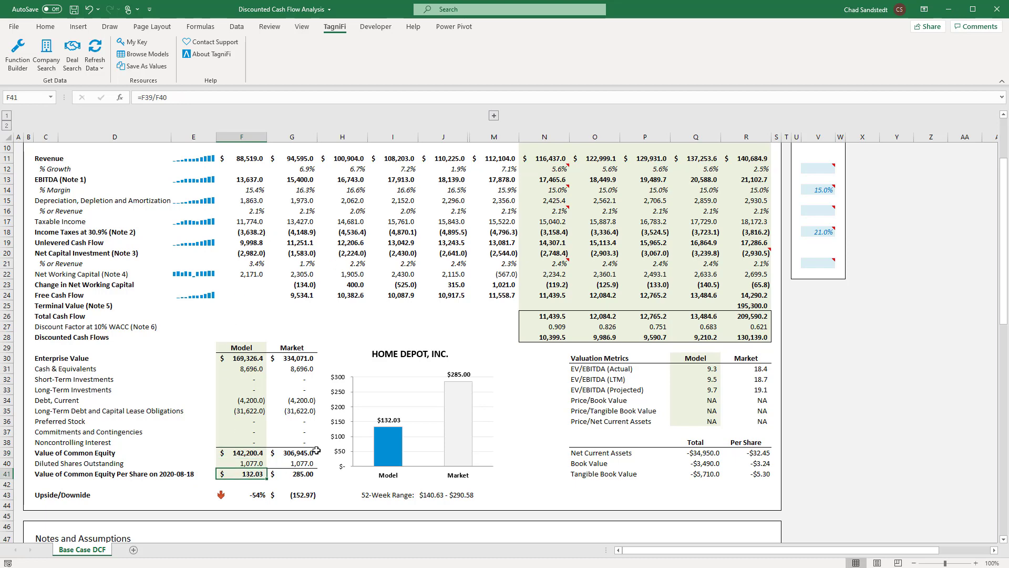
{"action": "left_click", "coordinate": [303, 475]}
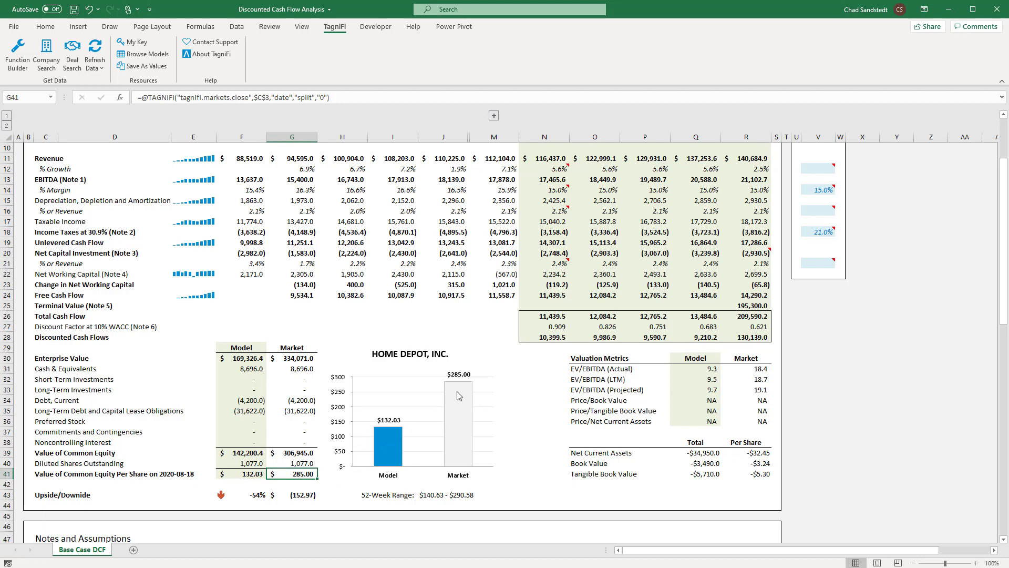
{"action": "mouse_move", "coordinate": [464, 403]}
Review the Notes and Assumptions section, from the EBITDA calculation in Note 1 through the cost of capital in Note 6
{"action": "scroll", "coordinate": [531, 376], "scroll_direction": "down", "scroll_amount": 3}
{"action": "scroll", "coordinate": [532, 374], "scroll_direction": "down", "scroll_amount": 12}
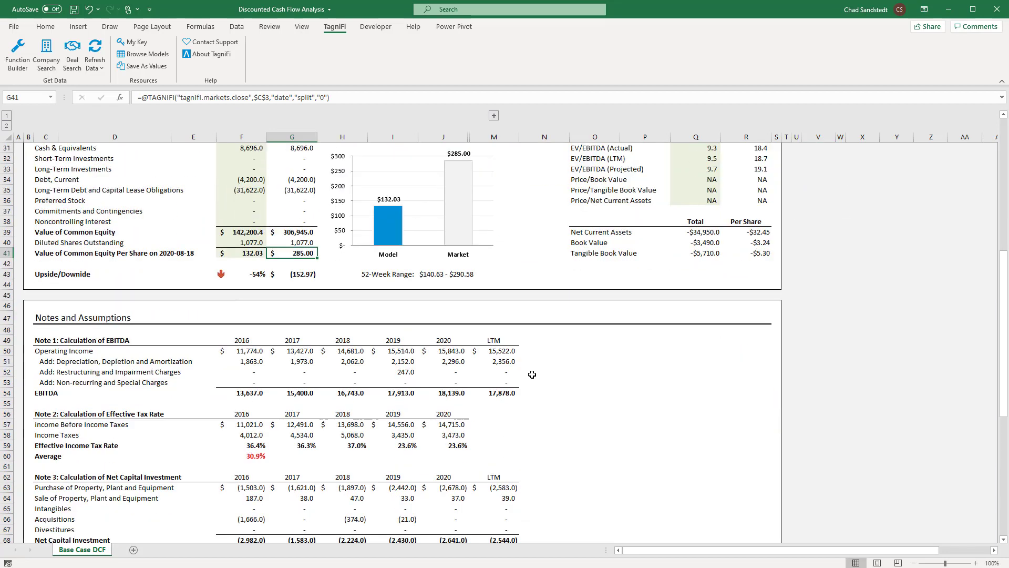
{"action": "scroll", "coordinate": [533, 372], "scroll_direction": "up", "scroll_amount": 4}
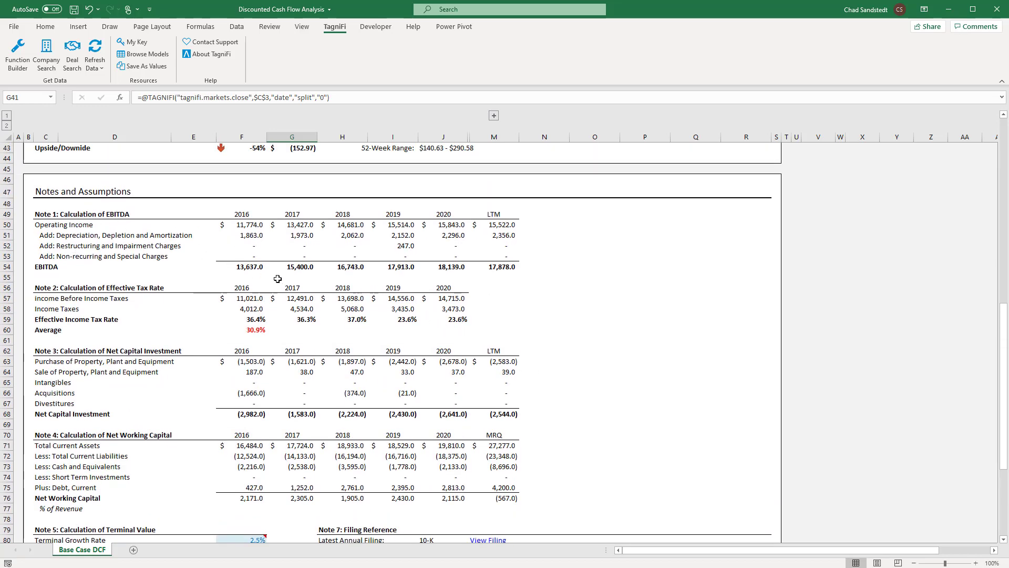
{"action": "scroll", "coordinate": [290, 285], "scroll_direction": "down", "scroll_amount": 1}
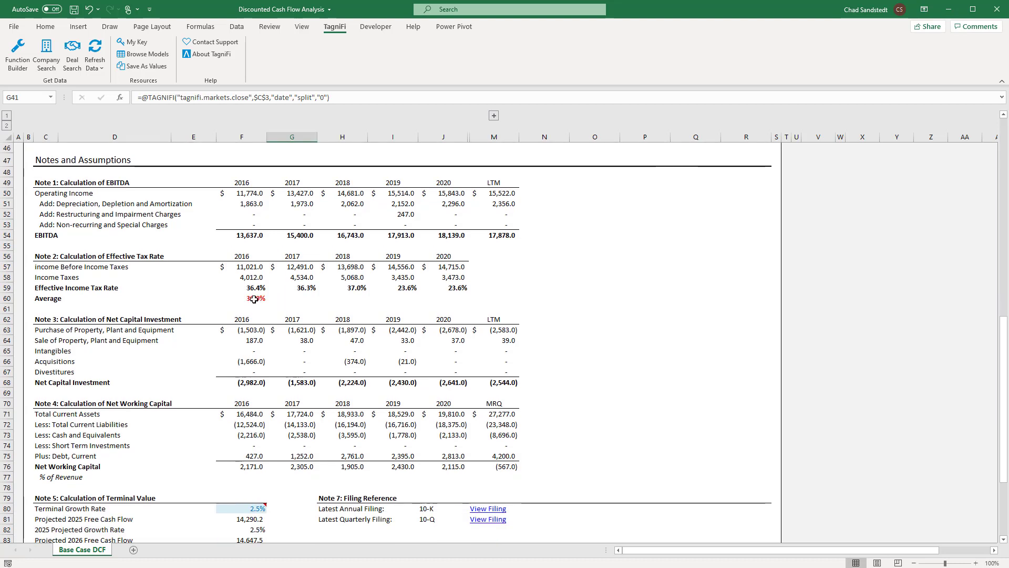
{"action": "scroll", "coordinate": [399, 331], "scroll_direction": "down", "scroll_amount": 1}
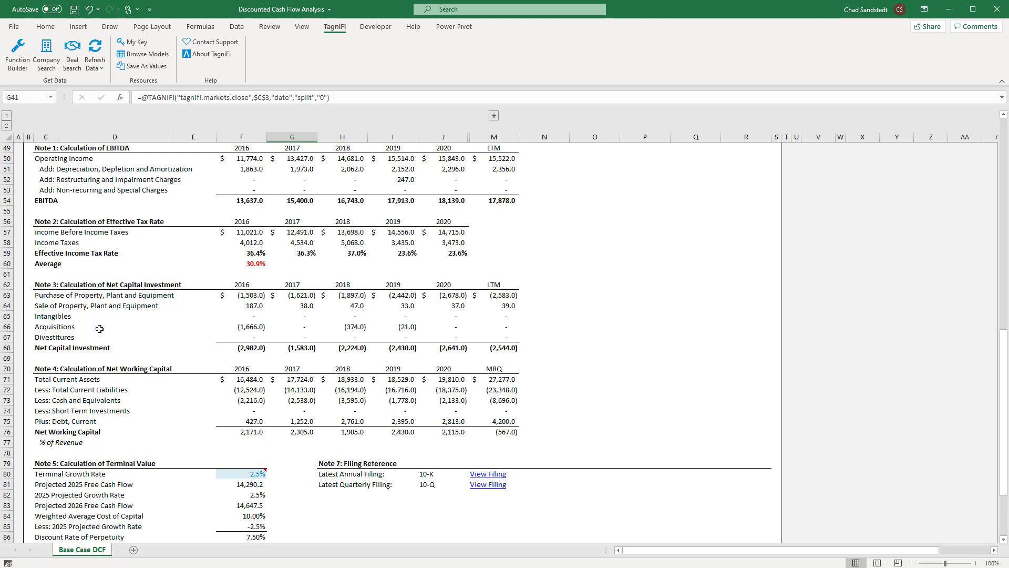
{"action": "scroll", "coordinate": [117, 333], "scroll_direction": "down", "scroll_amount": 2}
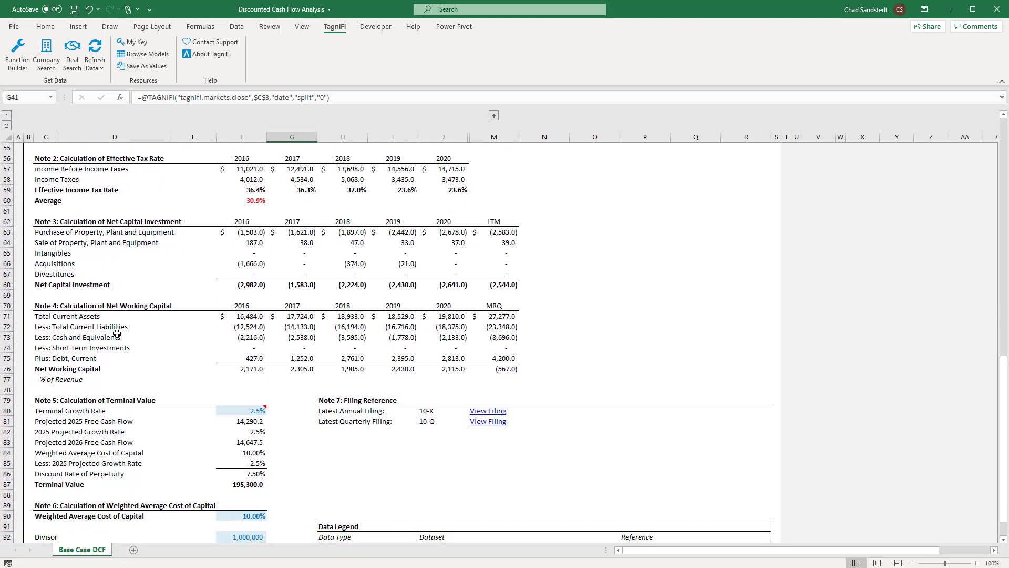
{"action": "scroll", "coordinate": [117, 333], "scroll_direction": "down", "scroll_amount": 1}
{"action": "scroll", "coordinate": [322, 332], "scroll_direction": "down", "scroll_amount": 1}
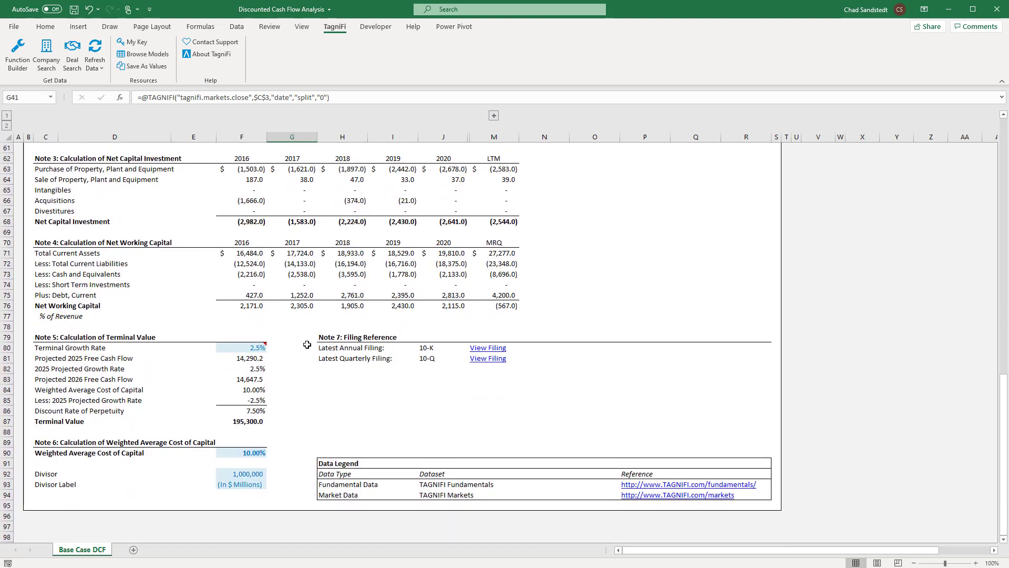
Inspect the terminal growth rate and weighted average cost of capital inputs, and return to the valuation summary
{"action": "mouse_move", "coordinate": [245, 347]}
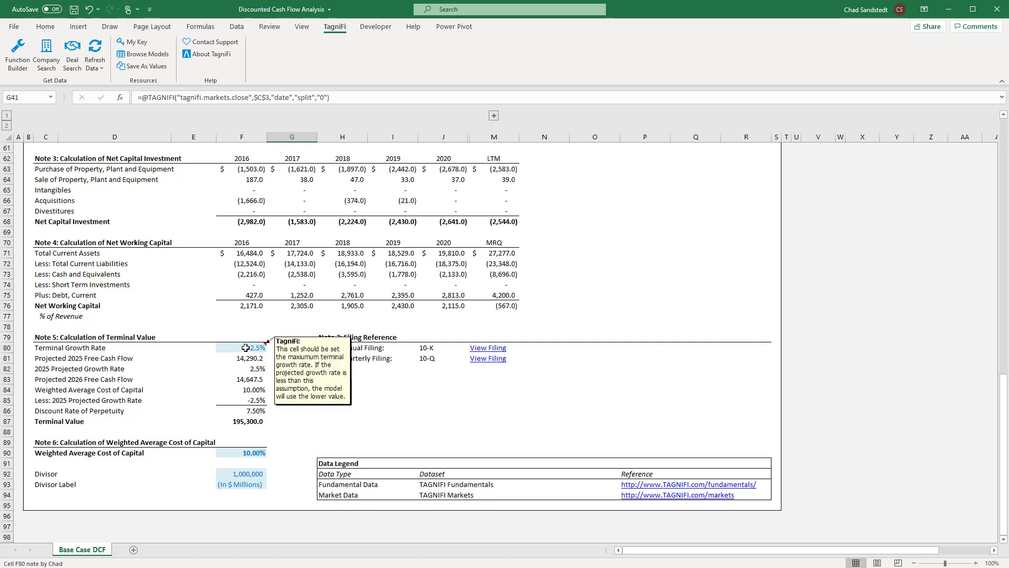
{"action": "left_click", "coordinate": [246, 348]}
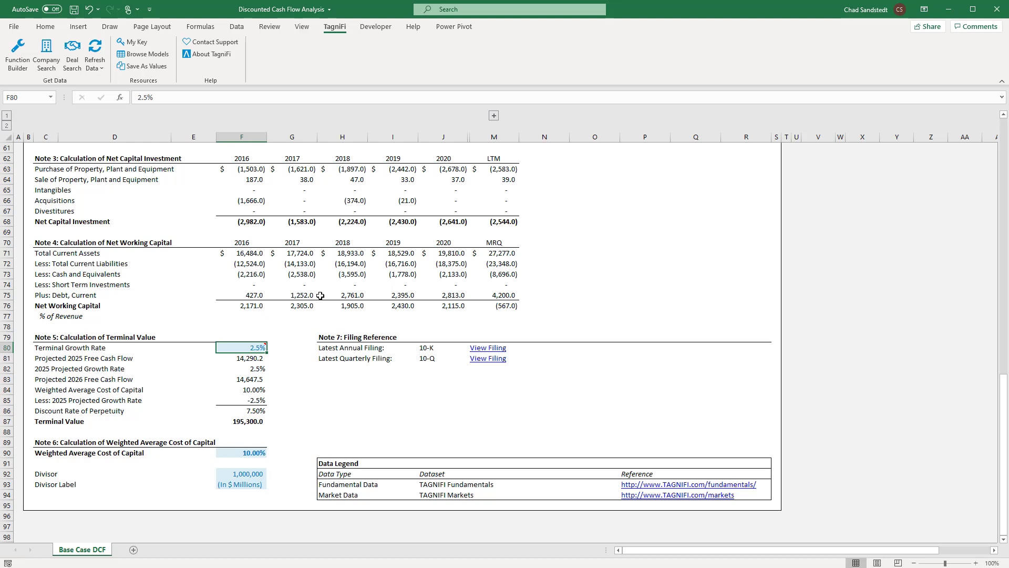
{"action": "left_click", "coordinate": [253, 454]}
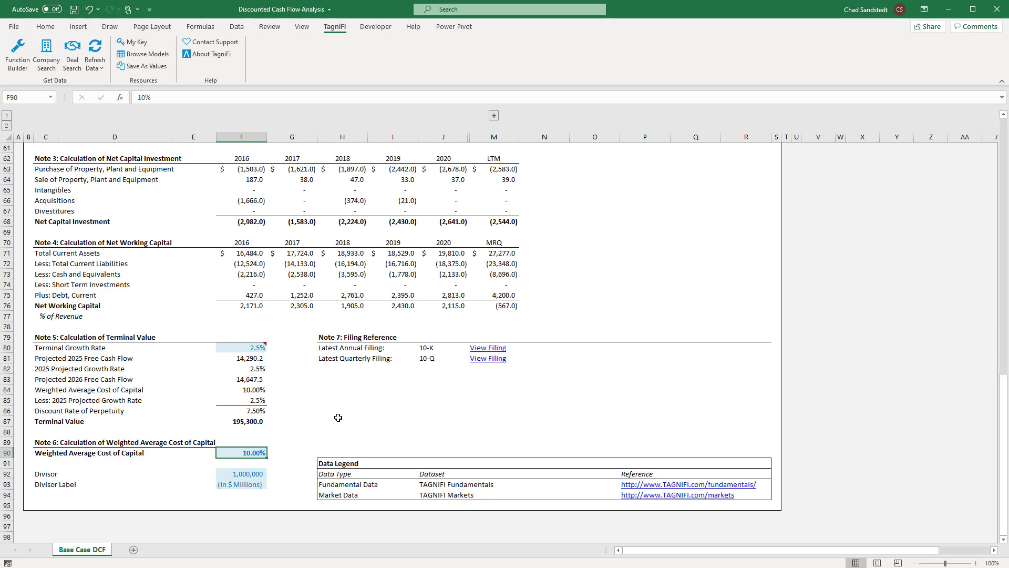
{"action": "scroll", "coordinate": [336, 415], "scroll_direction": "up", "scroll_amount": 18}
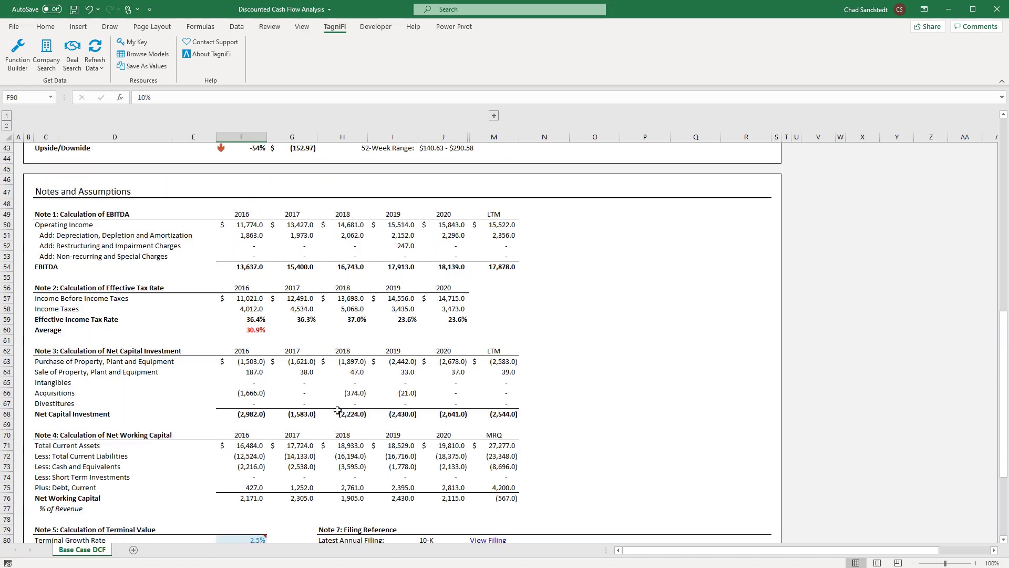
{"action": "scroll", "coordinate": [336, 409], "scroll_direction": "down", "scroll_amount": 1}
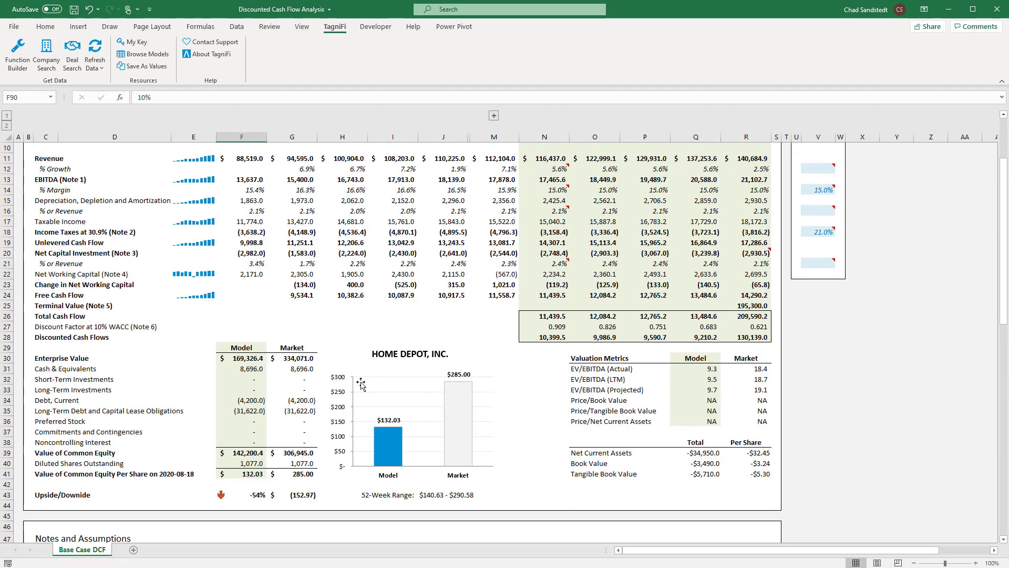